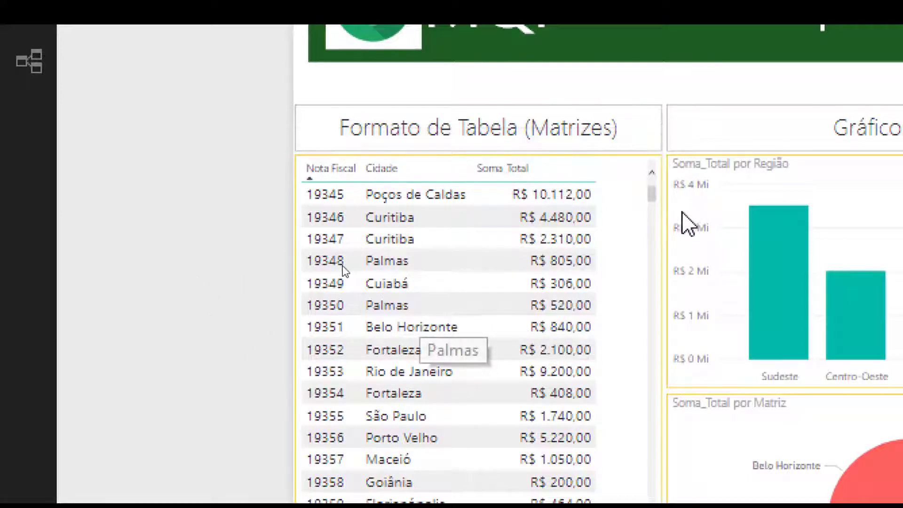
Step: Look through the invoice table by Nota Fiscal down to its final rows and return to the first ones
left_click_drag(651, 193, 655, 219)
left_click_drag(653, 261, 667, 490)
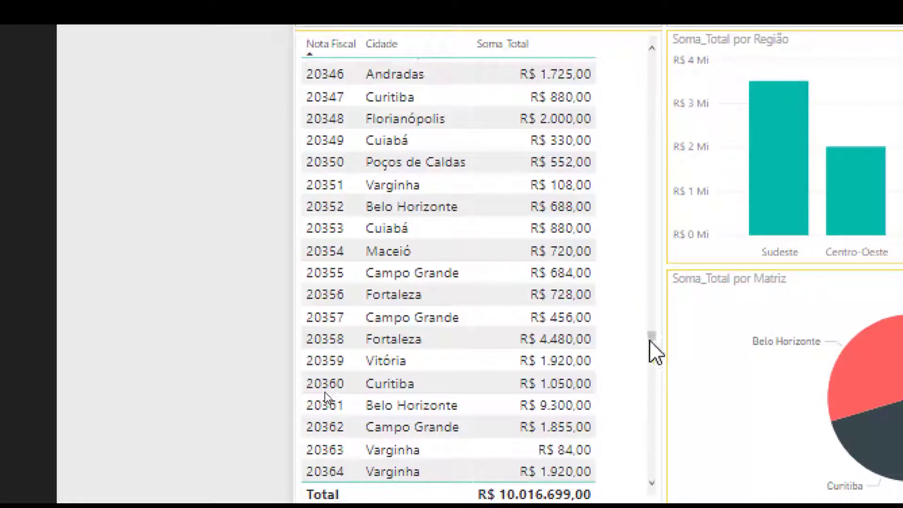
left_click_drag(650, 335, 655, 374)
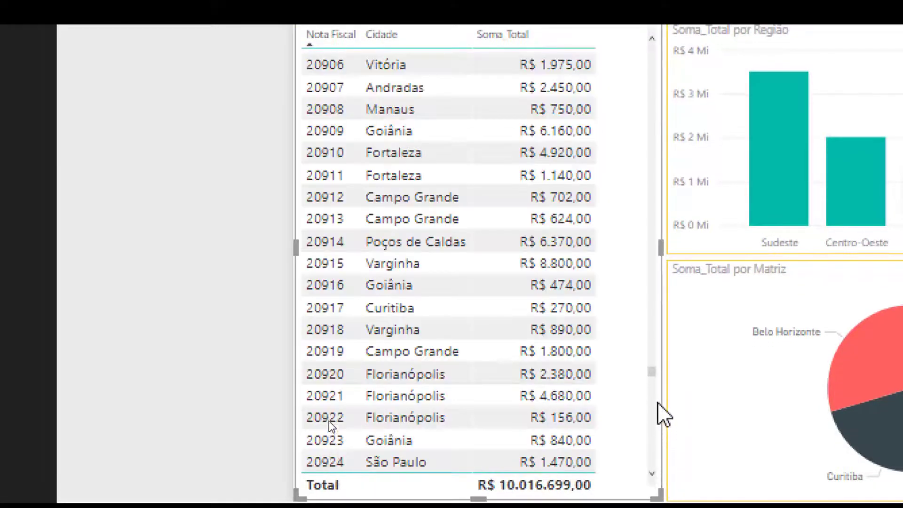
left_click_drag(655, 377, 673, 89)
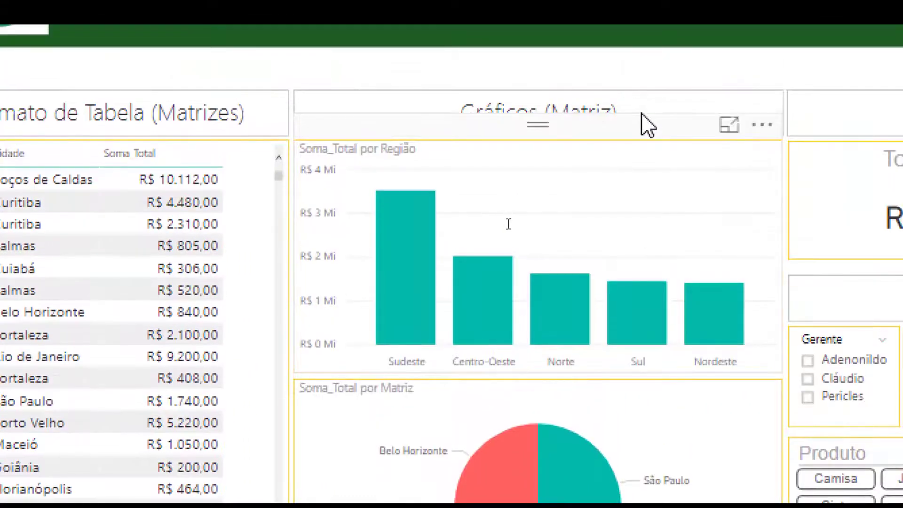
Step: Remove "(Matriz)" from the heading above the charts so it reads "Gráficos"
left_click(591, 102)
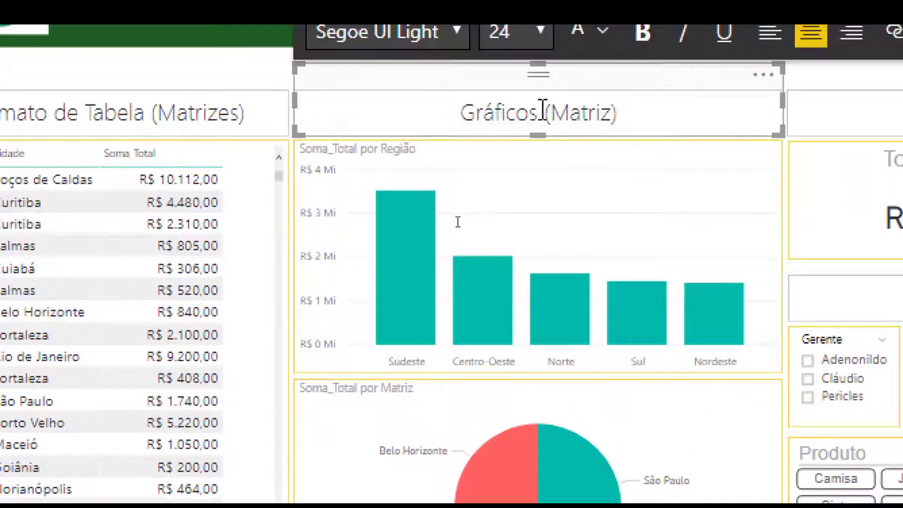
left_click_drag(544, 112, 629, 110)
key("BackSpace")
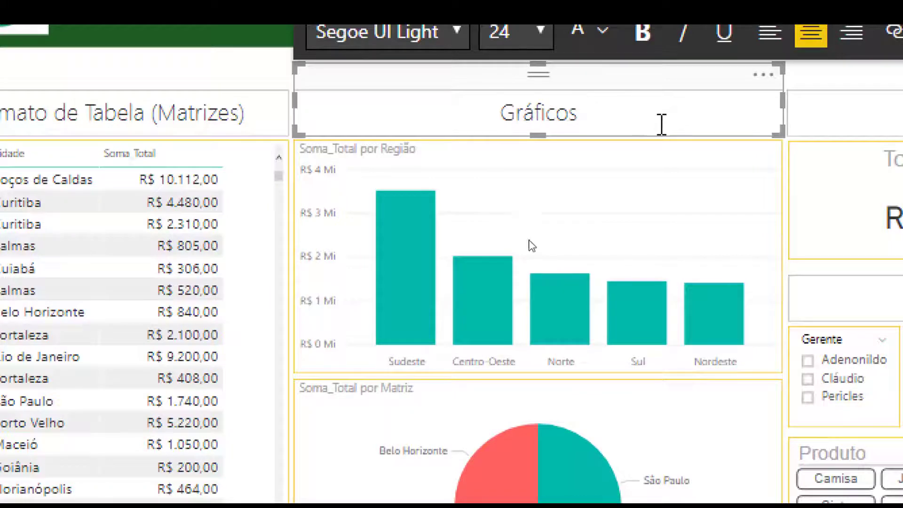
key("Escape")
left_click(776, 256)
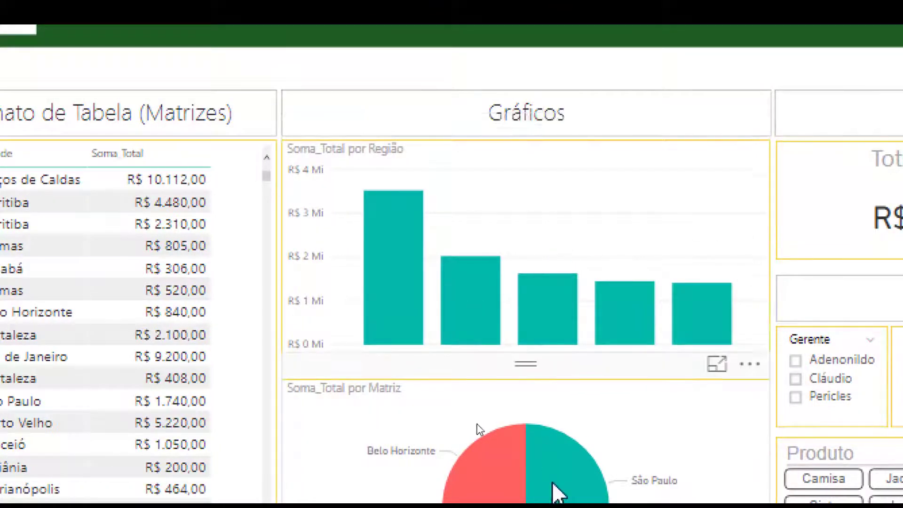
Step: Expand the collapsed visualizations area and inspect the values of the bars in the Soma_Total por Região chart
scroll(482, 442, "down", 2)
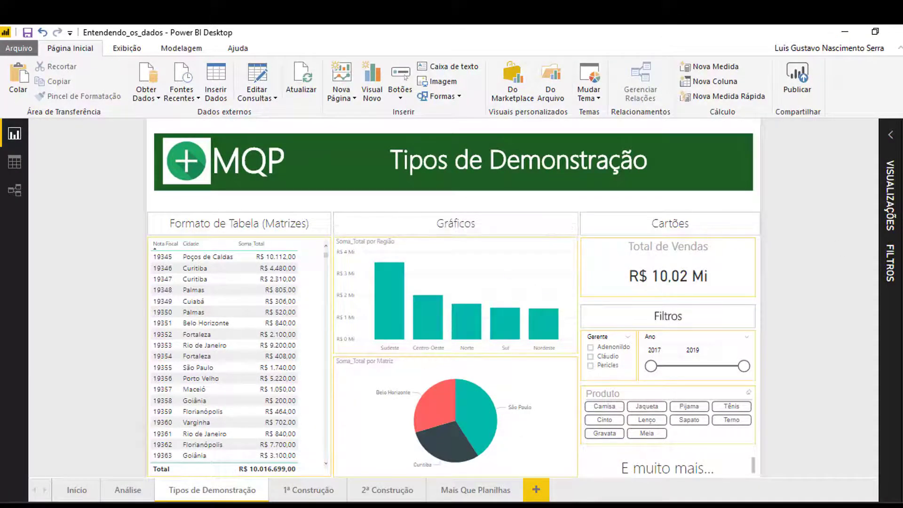
left_click(890, 136)
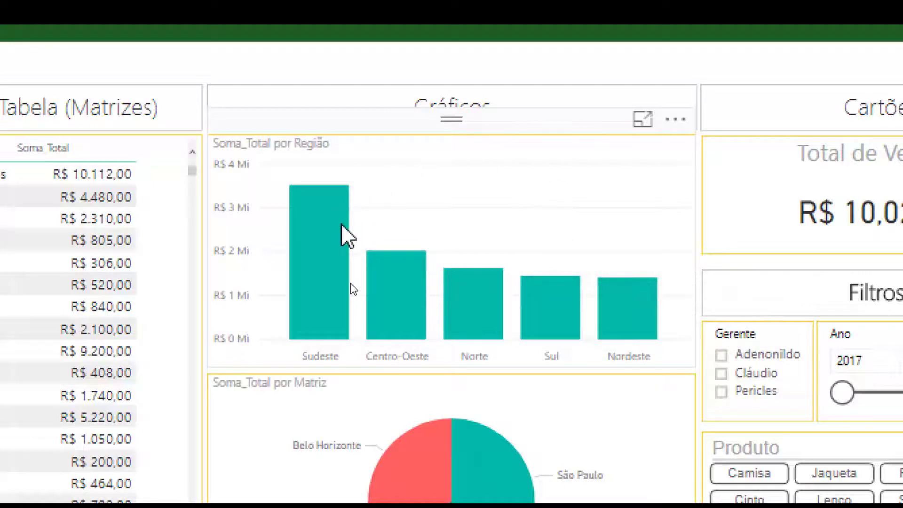
mouse_move(342, 228)
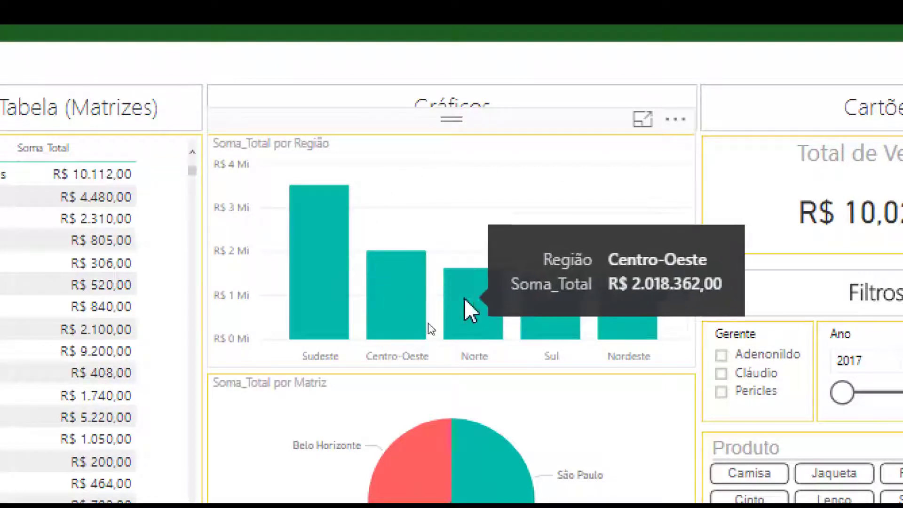
mouse_move(382, 272)
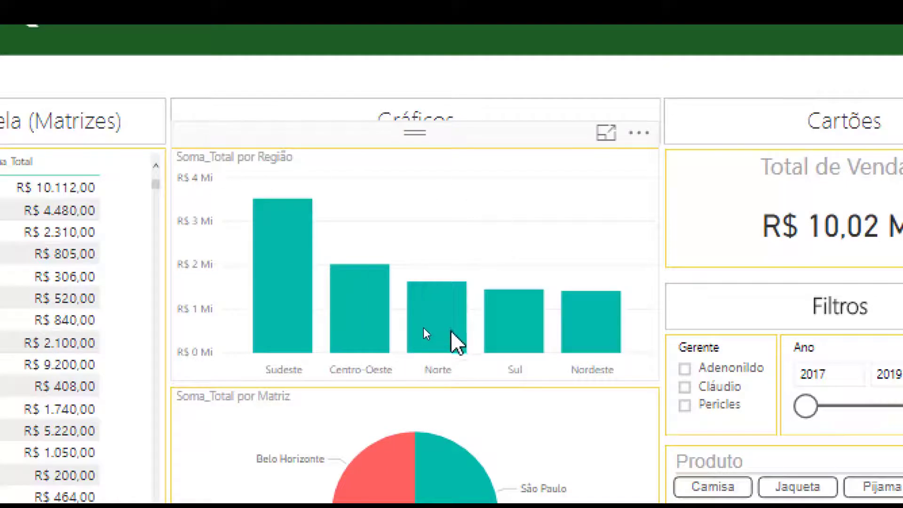
mouse_move(376, 295)
mouse_move(505, 346)
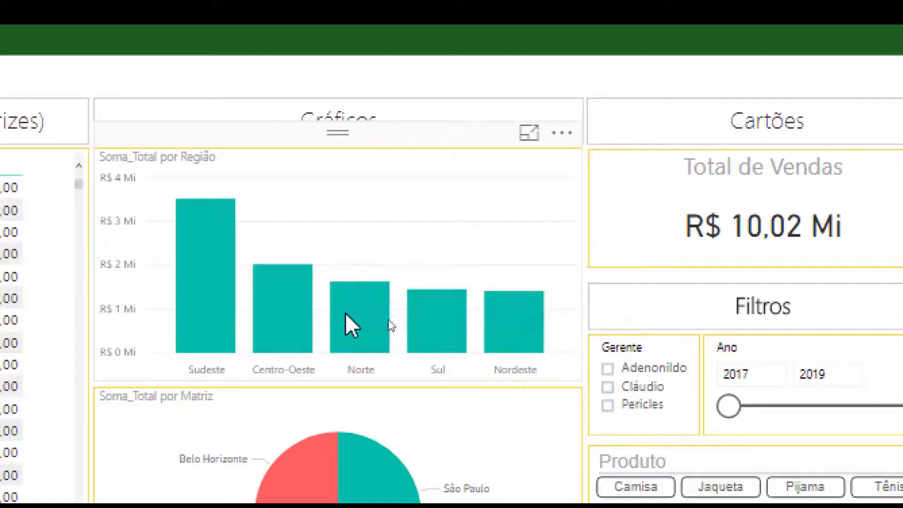
mouse_move(202, 288)
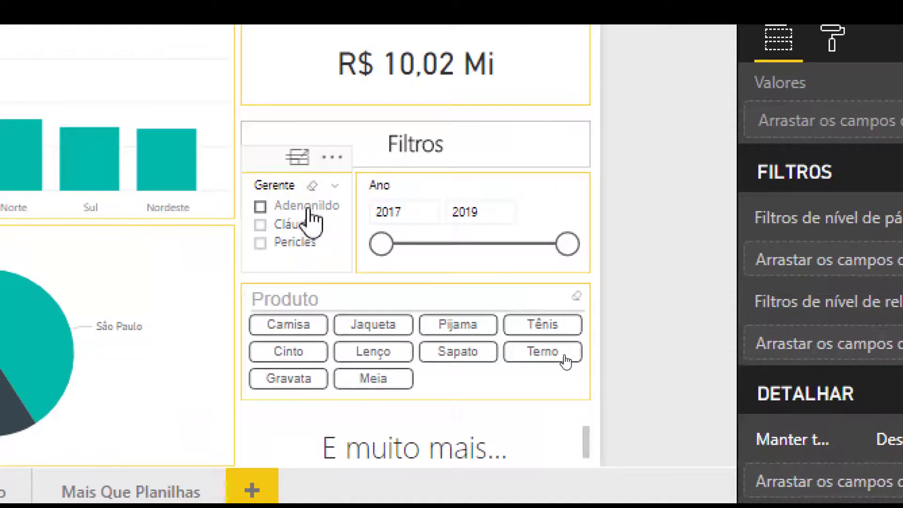
Step: Try the Gerente slicer with the first and second managers in turn, and clear the selection
left_click(308, 209)
left_click(261, 207)
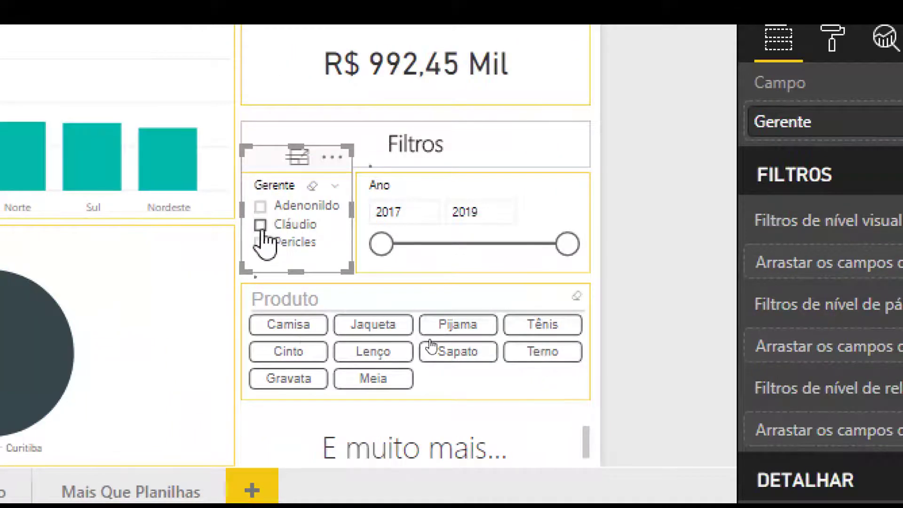
left_click(416, 227)
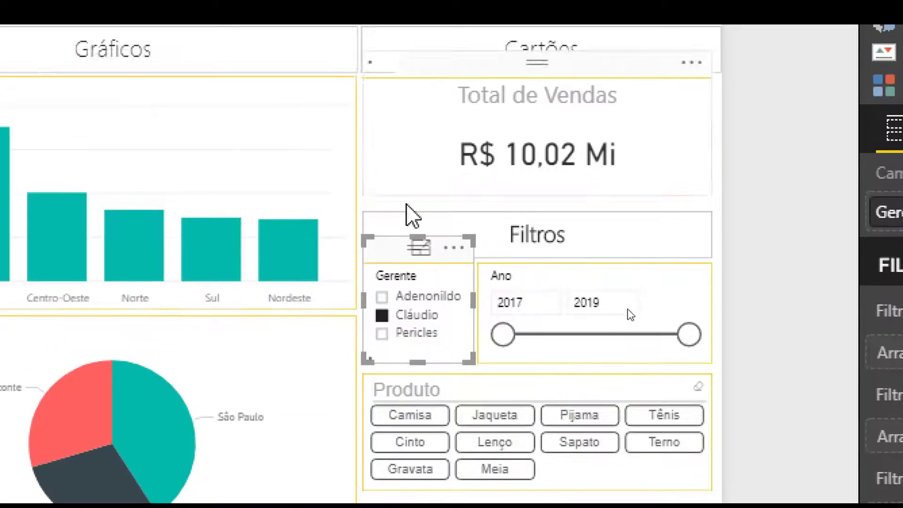
left_click(416, 317)
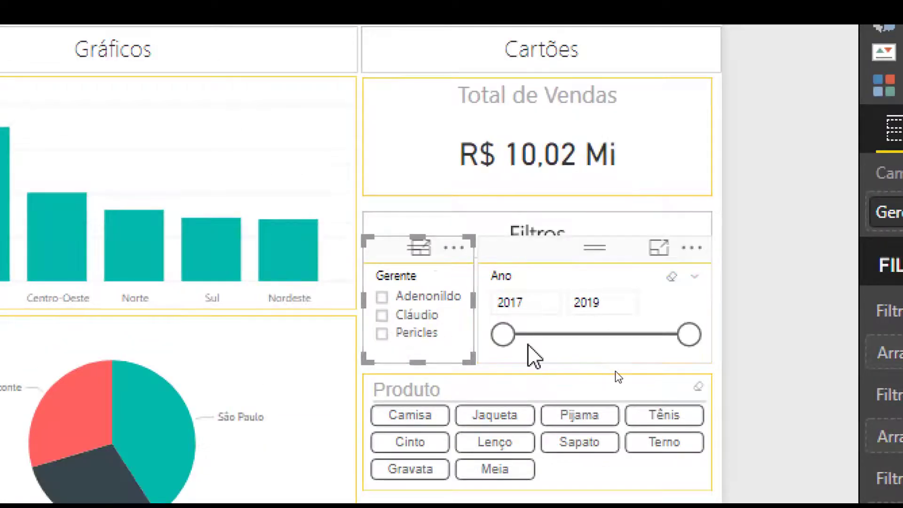
Step: Change the Ano slicer's field from the year hierarchy to the plain Data field
left_click(501, 333)
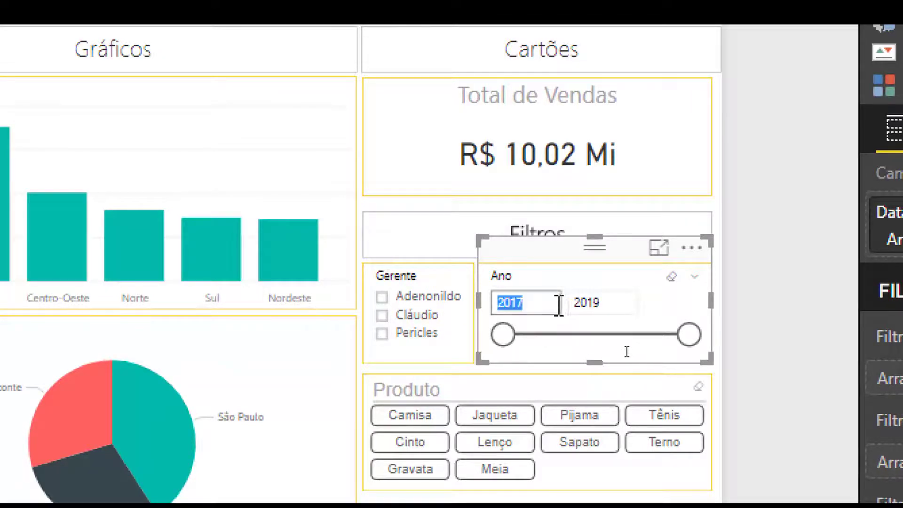
left_click(695, 279)
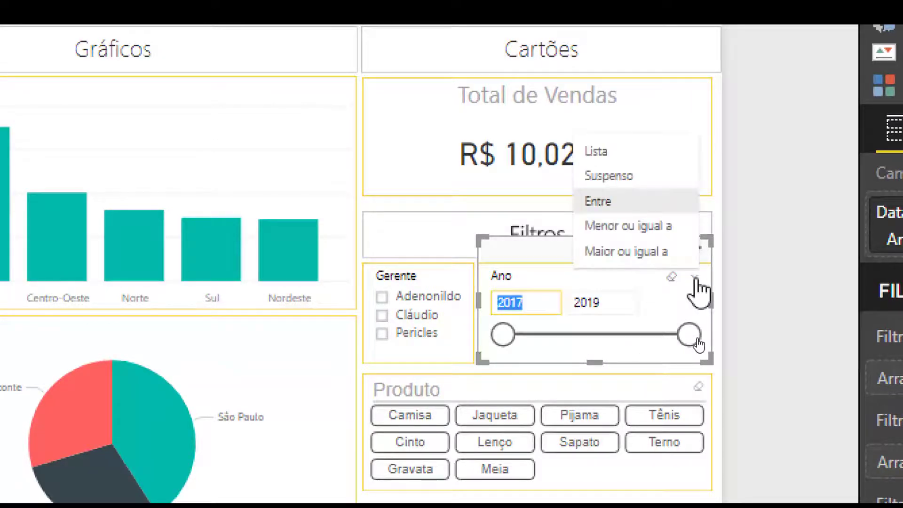
left_click(694, 281)
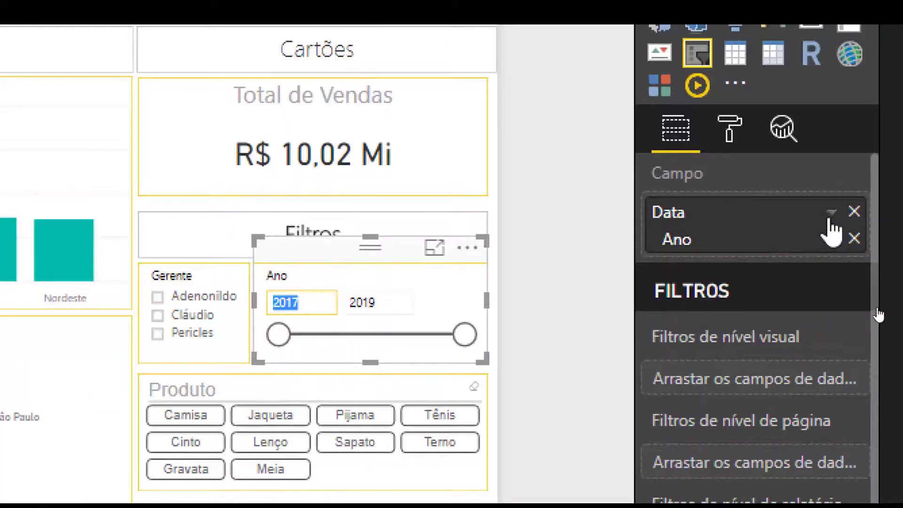
left_click(831, 216)
left_click(766, 346)
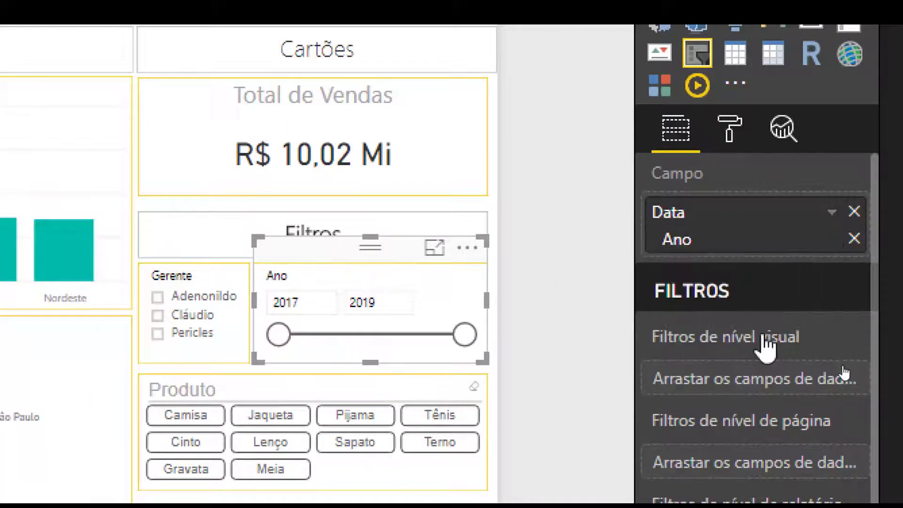
Step: Narrow the Data slicer to the range 06/12/2017 to 14/11/2018
left_click_drag(286, 333, 324, 332)
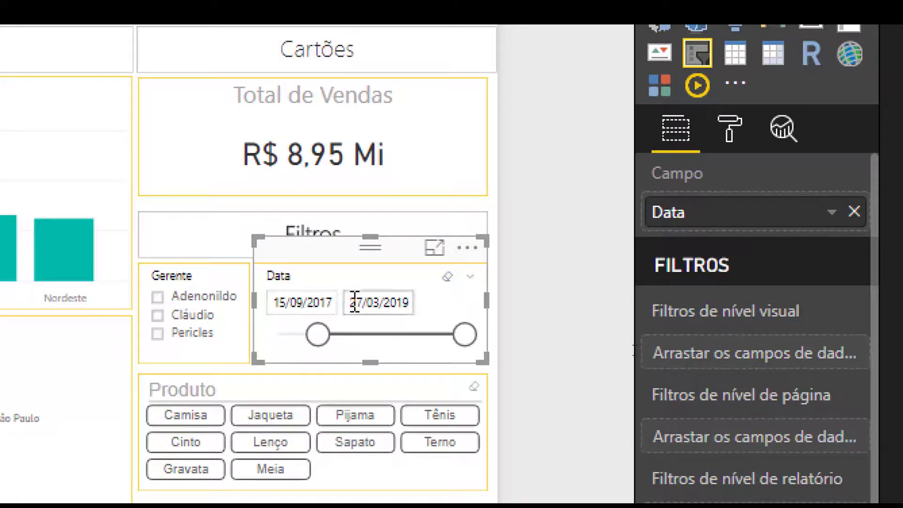
left_click_drag(316, 333, 339, 335)
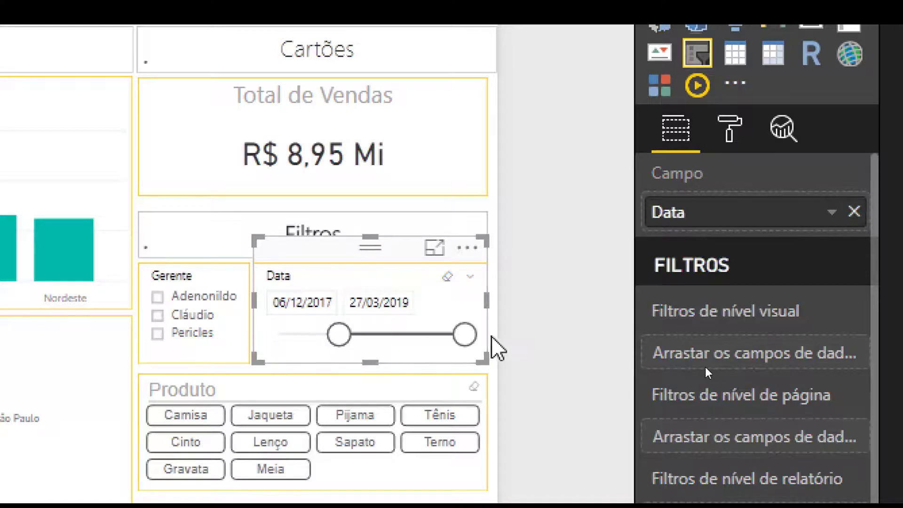
left_click_drag(471, 336, 429, 336)
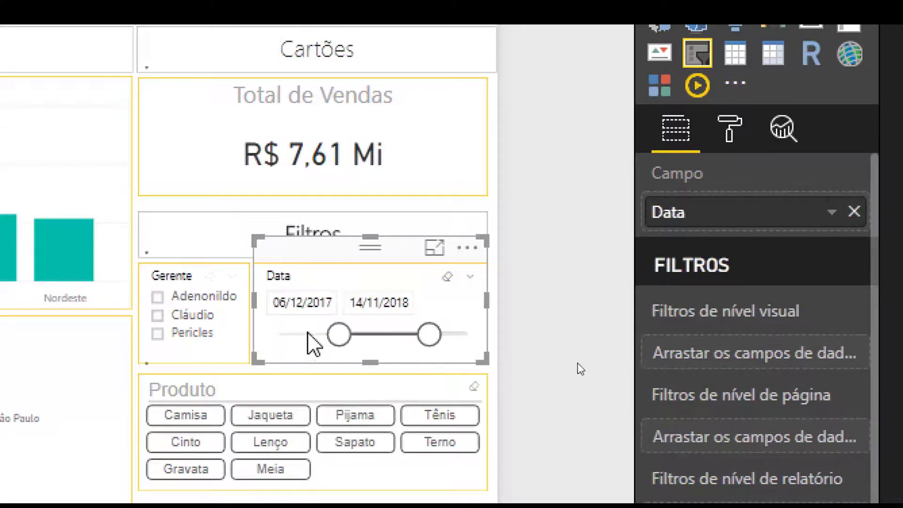
Step: Filter the narrowed date range by each of the three managers in turn, and remove the Gerente filter
left_click(187, 316)
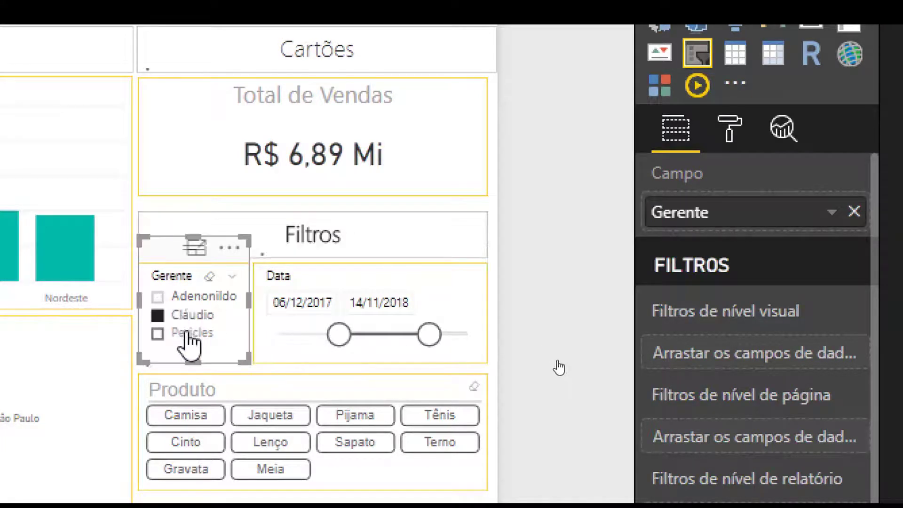
left_click(190, 333)
left_click(193, 317)
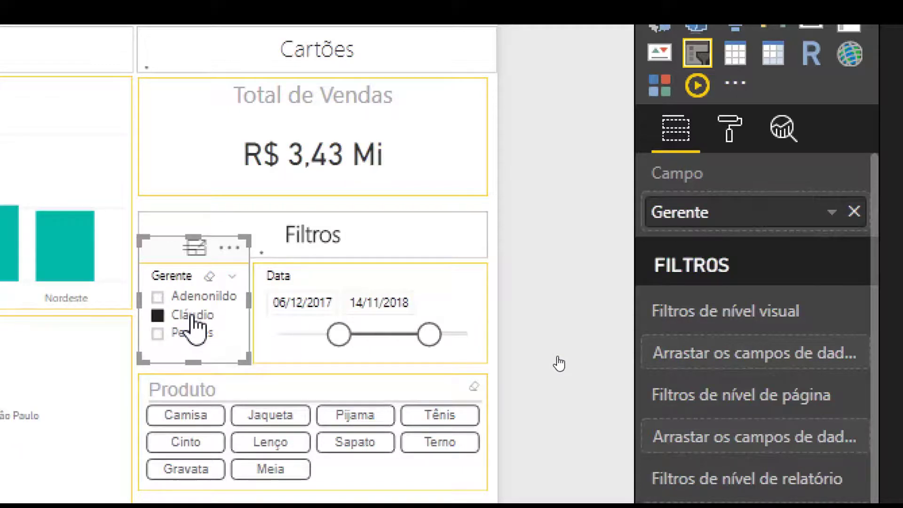
left_click(199, 297)
left_click(200, 298)
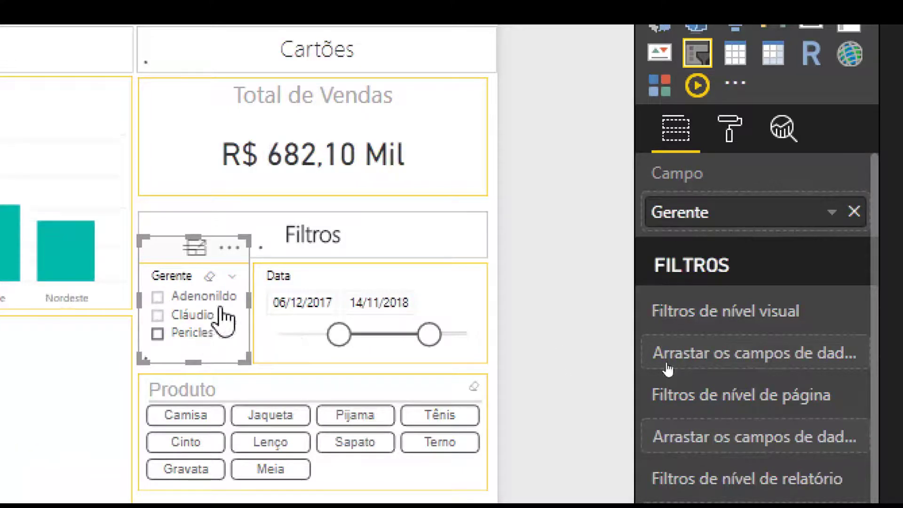
Step: Show the Data slicer's type options and set its date range to 25/08/2017 to 18/08/2018
left_click(480, 287)
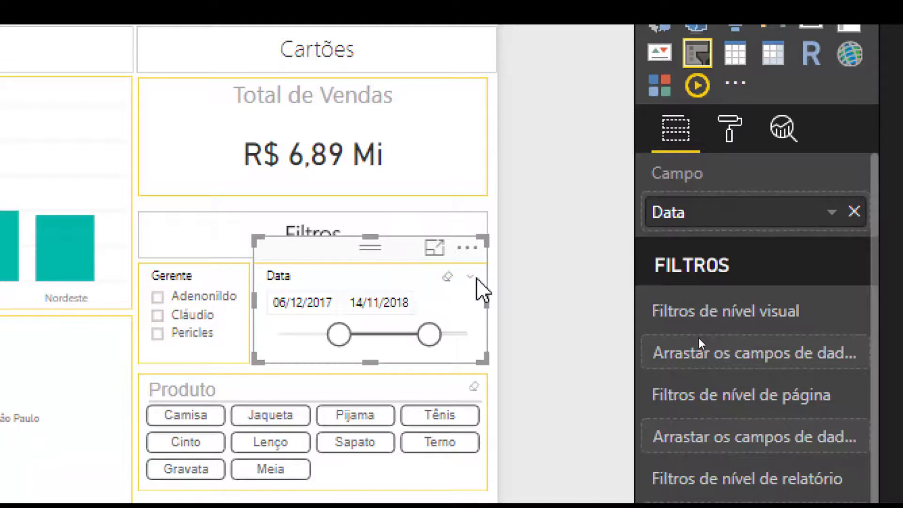
left_click(472, 280)
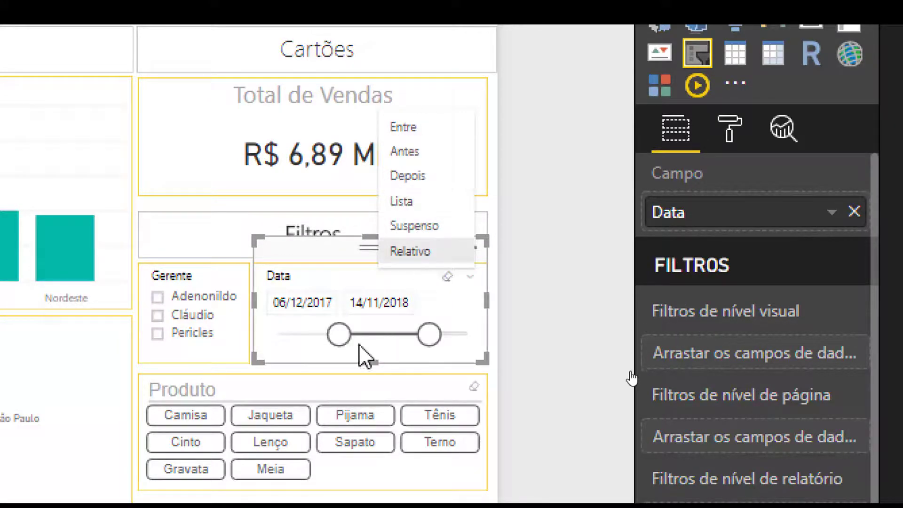
left_click_drag(339, 335, 311, 335)
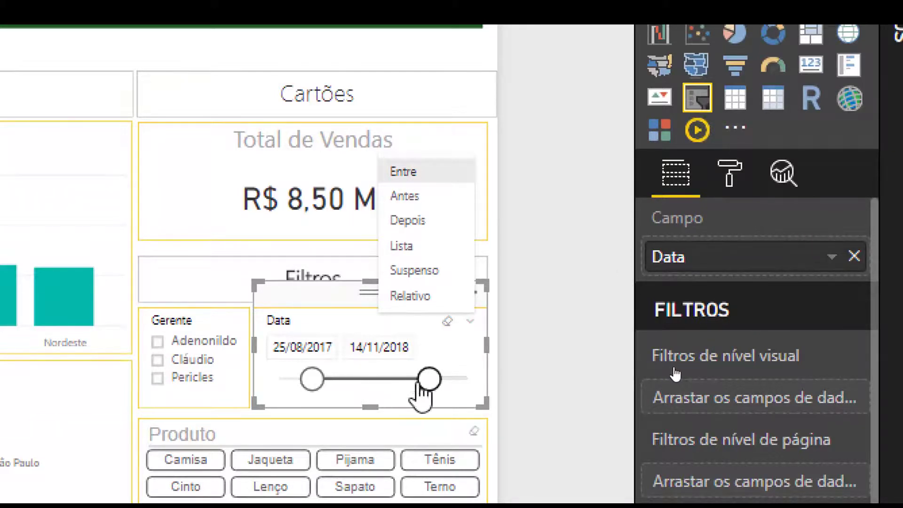
left_click_drag(429, 383, 406, 383)
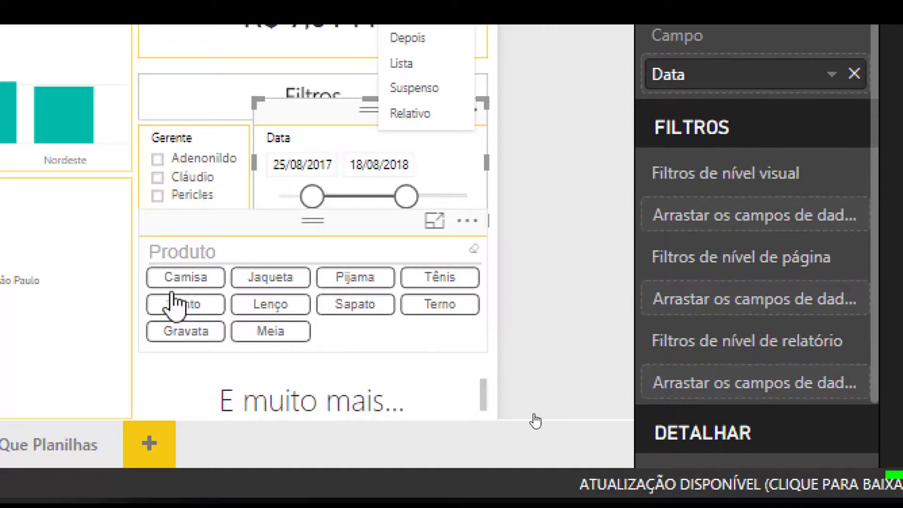
Step: Select the Produto slicer and view the import options for custom visuals without choosing one
left_click(261, 263)
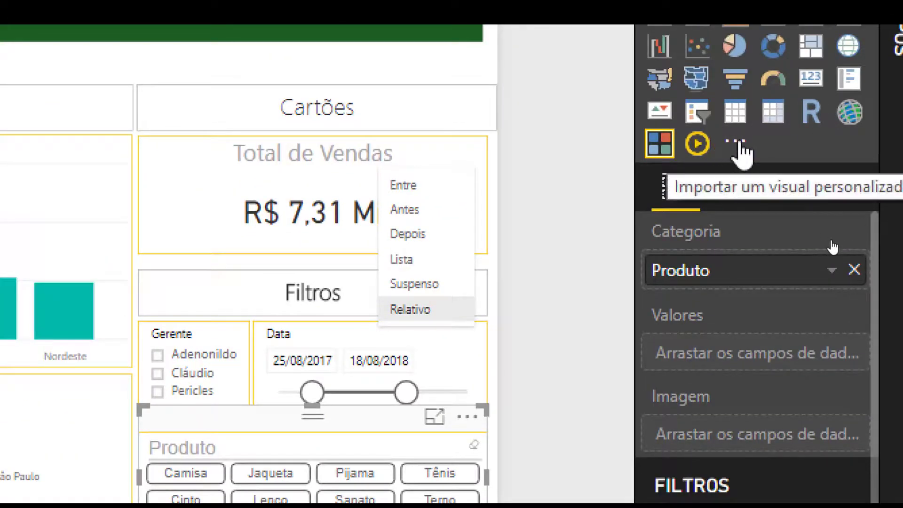
left_click(737, 144)
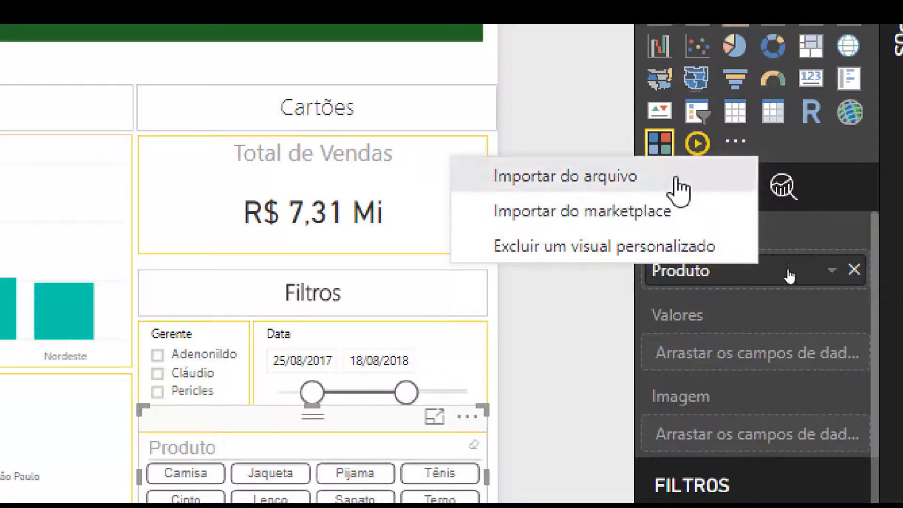
left_click(570, 391)
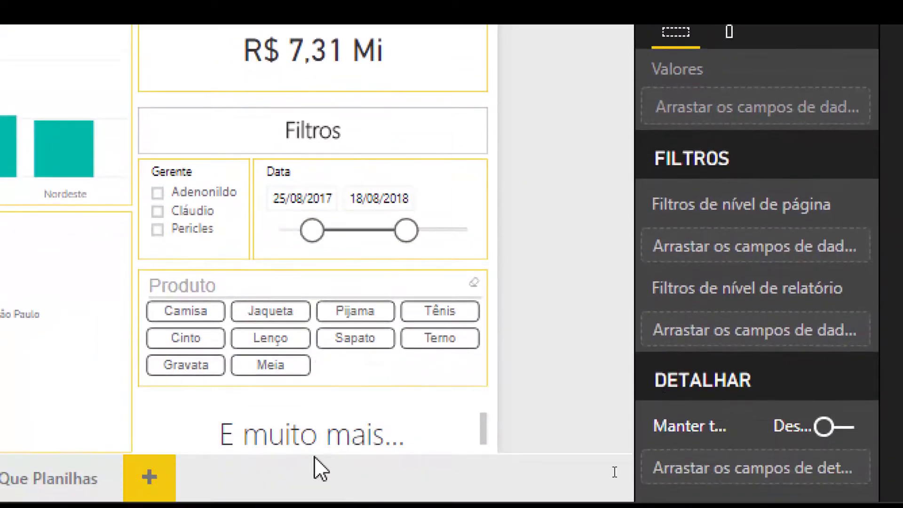
Step: Filter the report by the product Camisa, clear it, and filter by Jaqueta instead
left_click(208, 428)
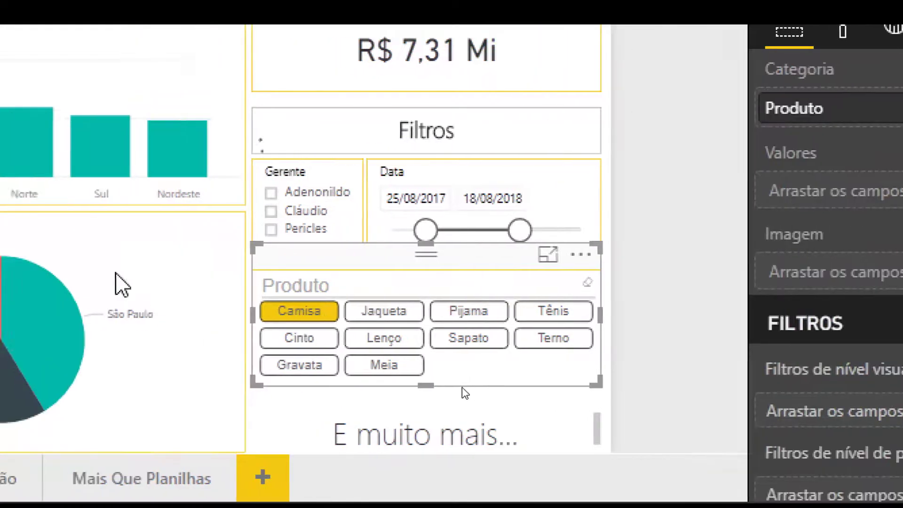
left_click(331, 314)
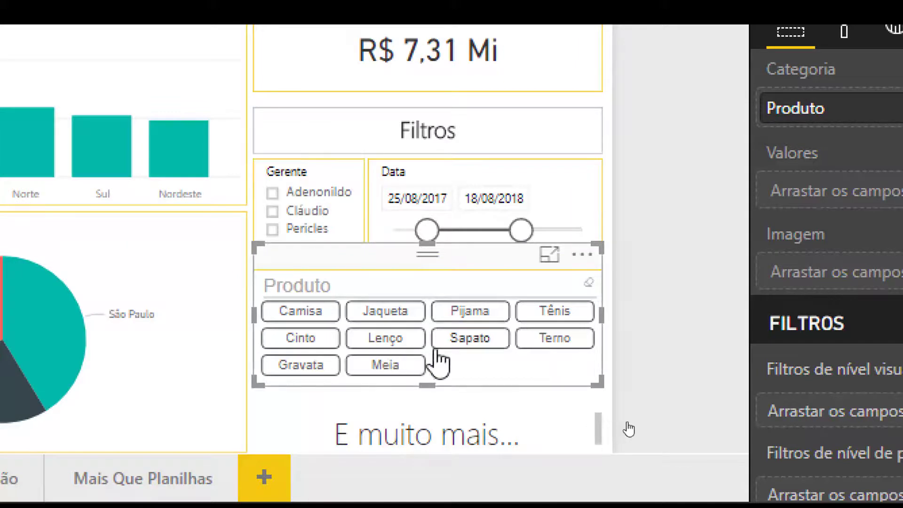
left_click(415, 316)
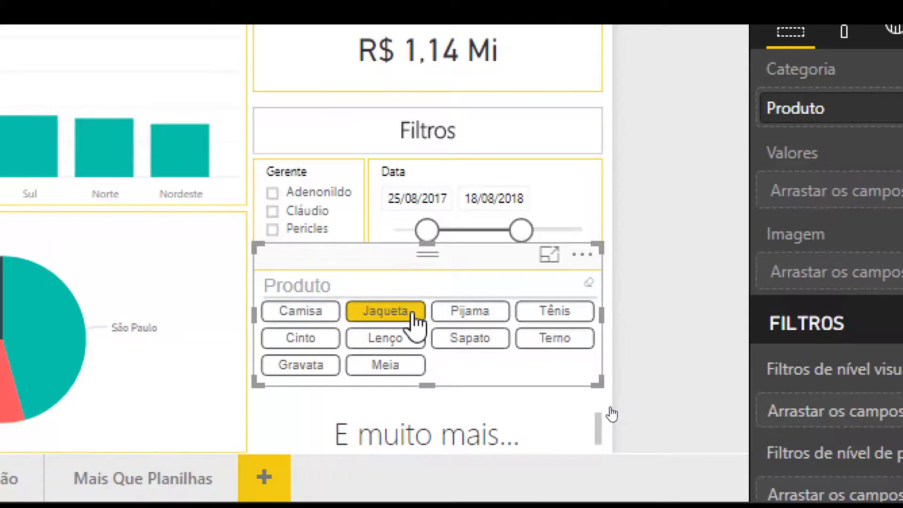
Step: Clear the Jaqueta filter, then filter the report by Sapato and by Meia in turn, leaving no product selected
left_click(414, 316)
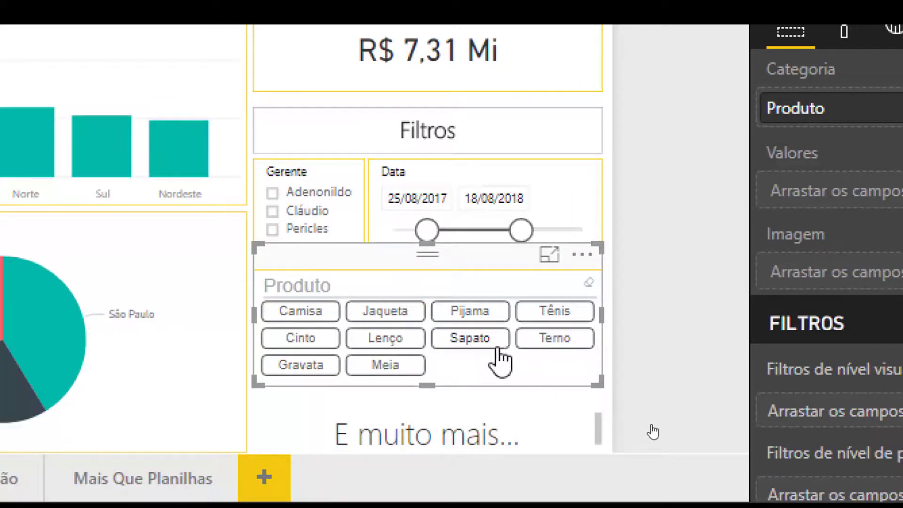
left_click(489, 348)
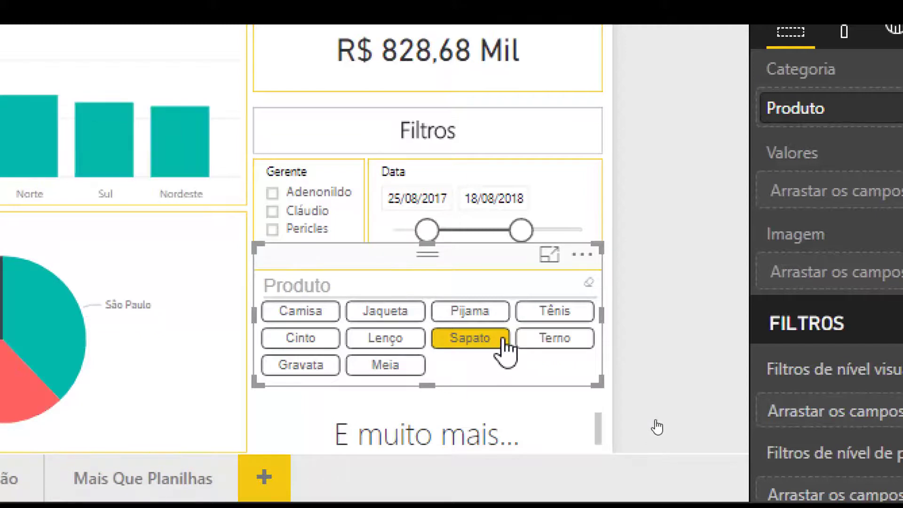
left_click(502, 340)
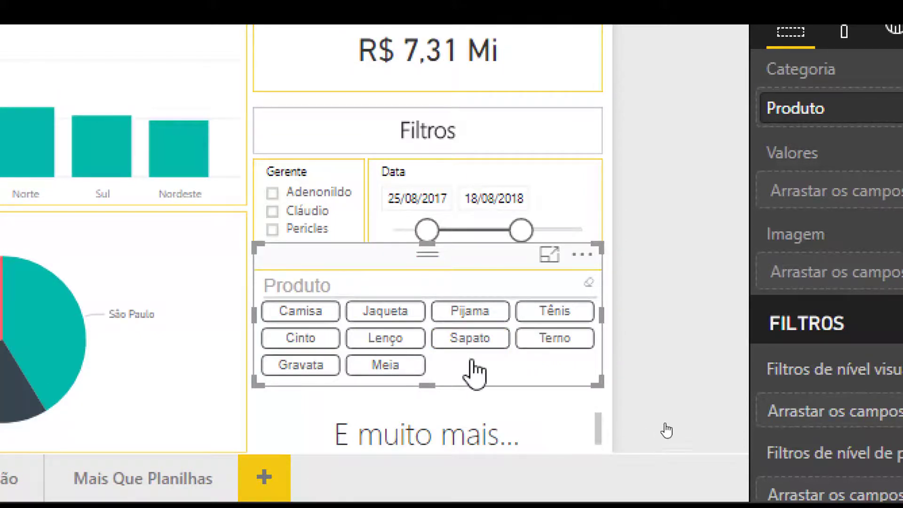
left_click(409, 371)
left_click(411, 372)
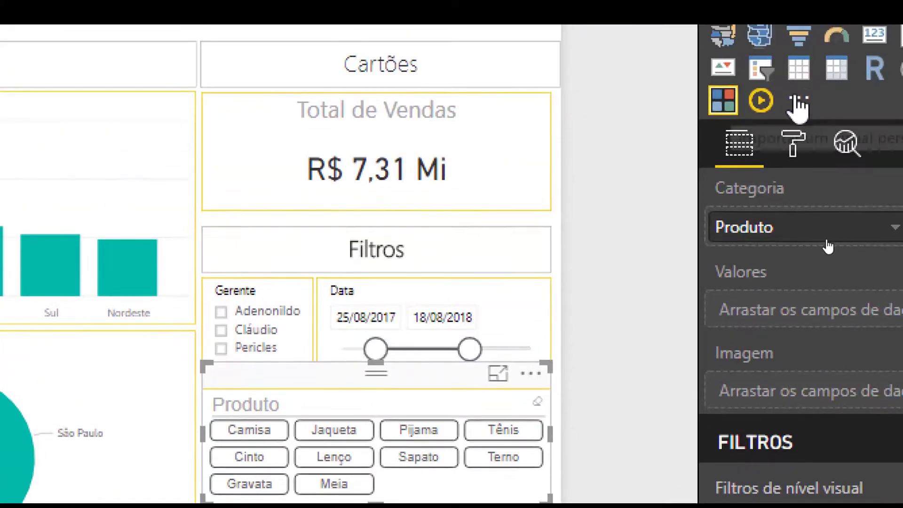
Step: Browse the custom visuals offered in the Power BI marketplace and close the gallery without adding any
left_click(798, 102)
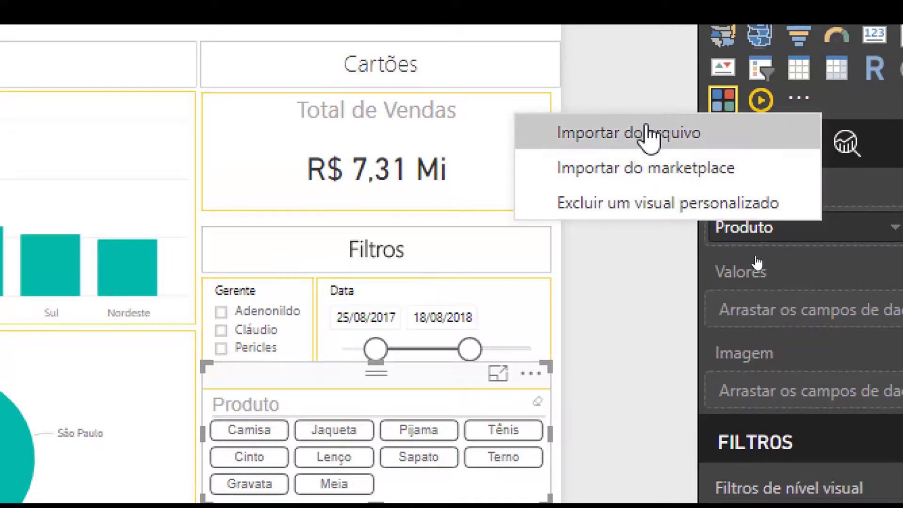
left_click(665, 169)
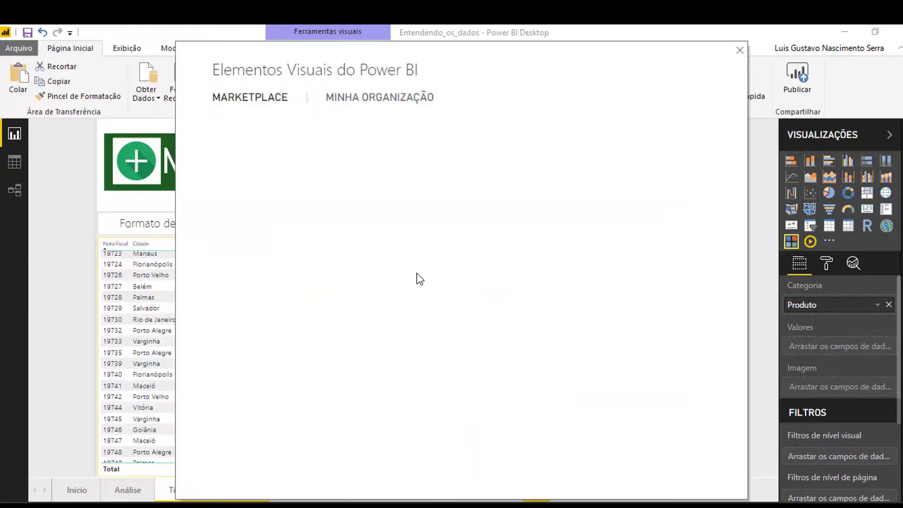
scroll(563, 302, "down", 10)
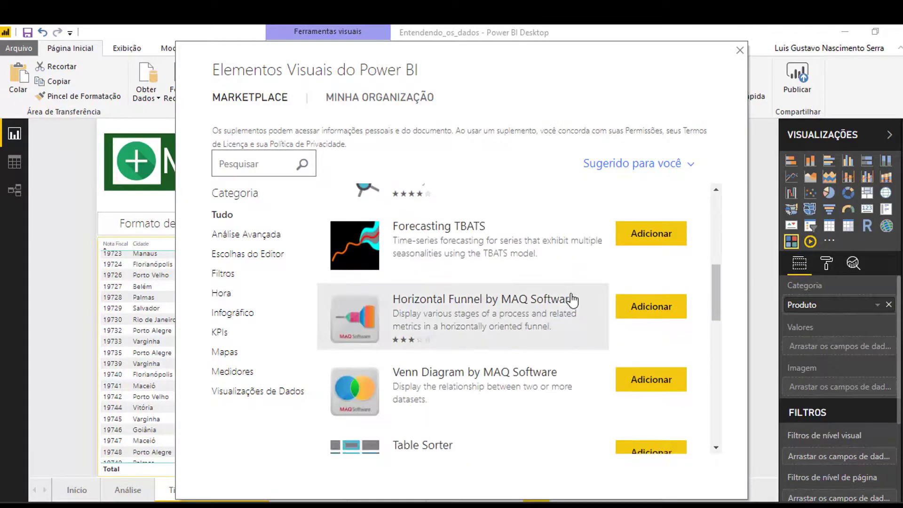
scroll(563, 303, "down", 10)
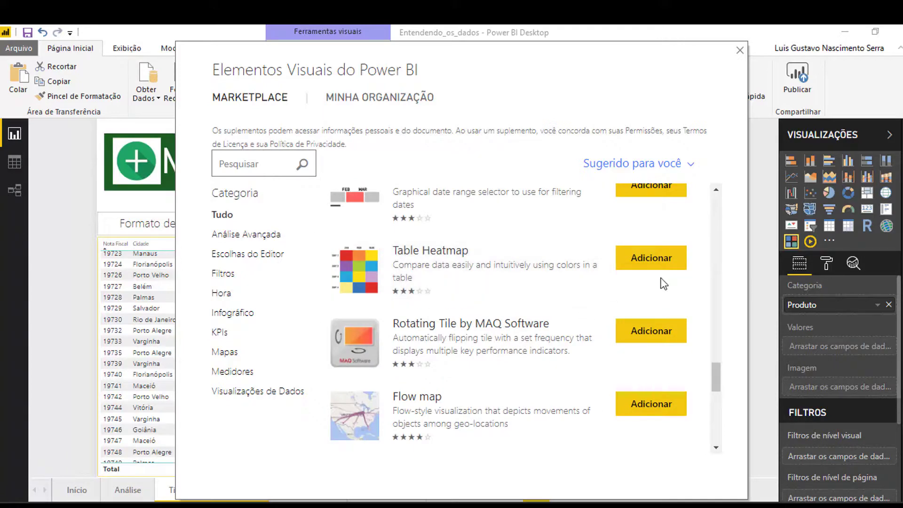
scroll(560, 332, "down", 10)
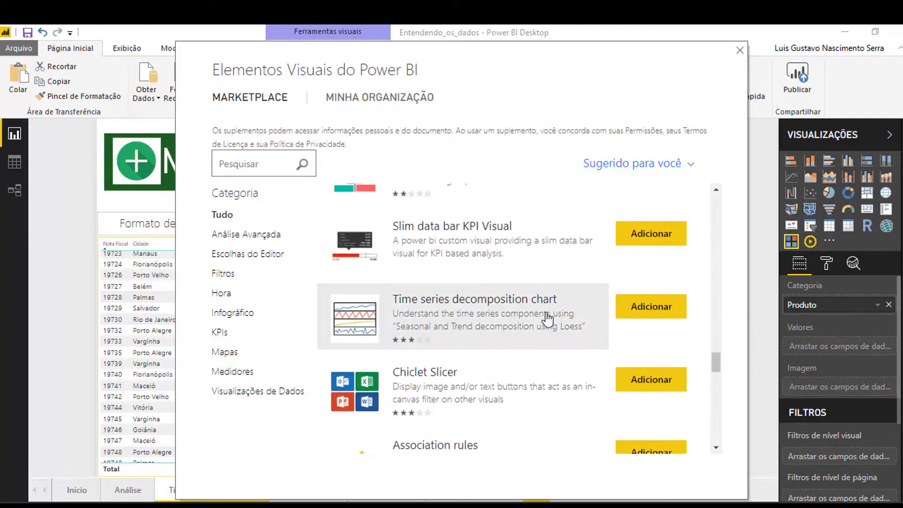
left_click(740, 50)
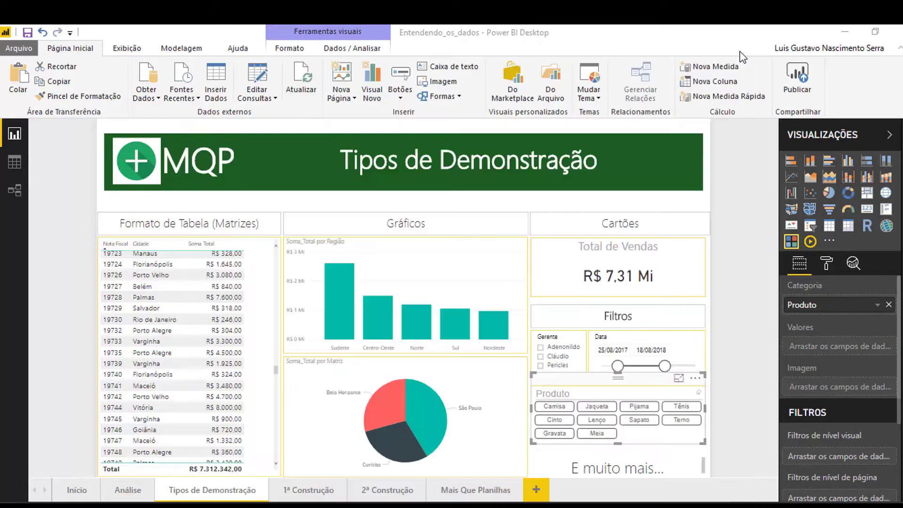
Step: Deselect the Produto slicer, show the Data view briefly and return to the Report view
left_click(735, 235)
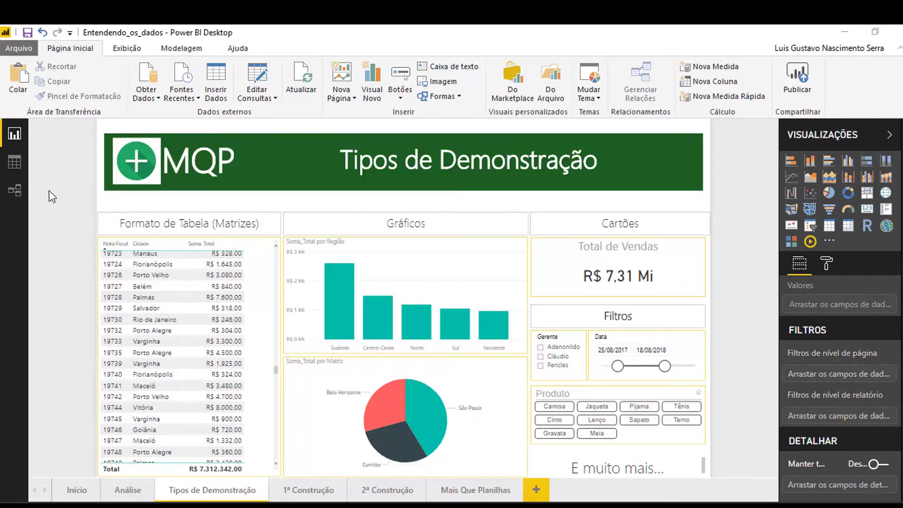
left_click(17, 165)
left_click(18, 138)
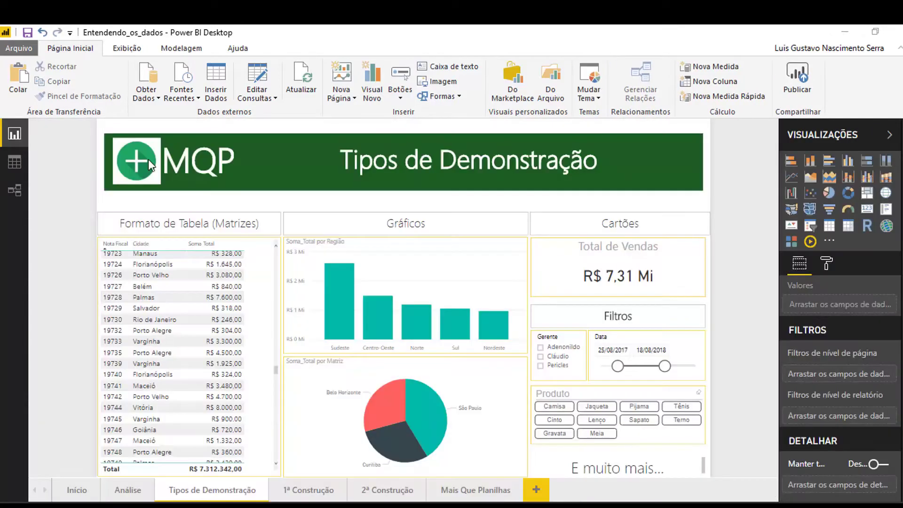